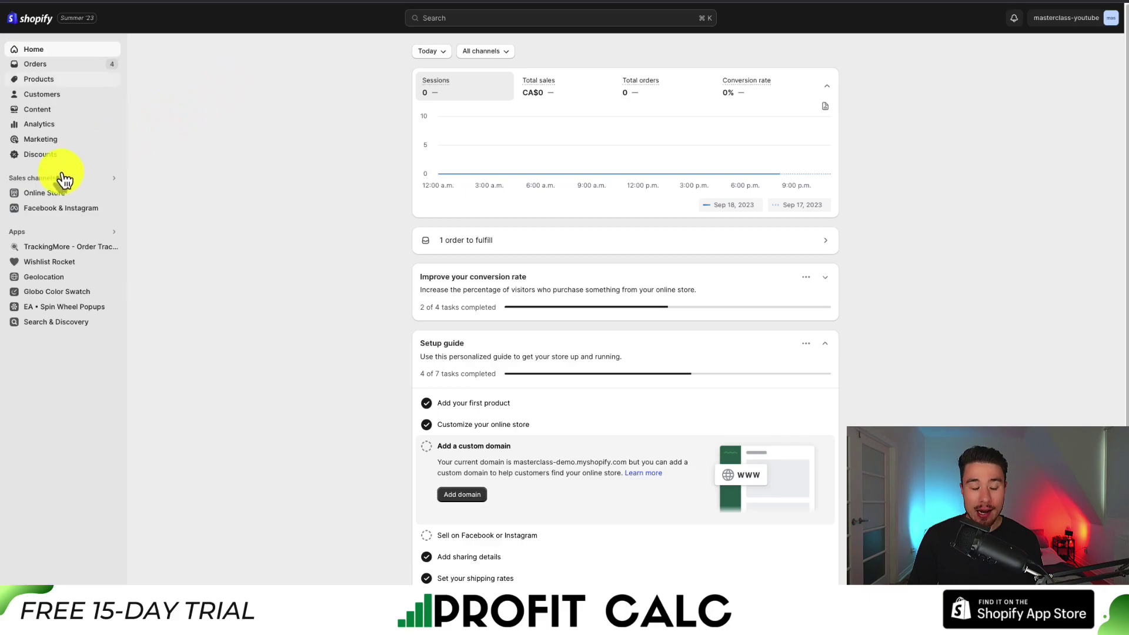
# Go to Online Store Themes, where Refresh is listed as the current theme.
pyautogui.click(56, 196)
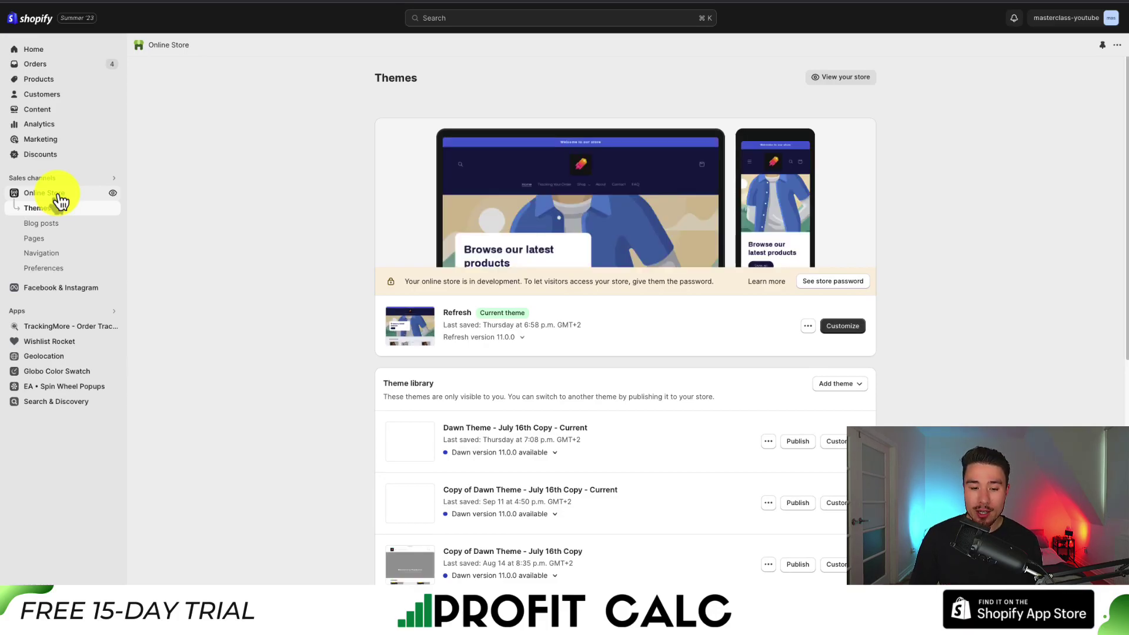
pyautogui.moveTo(445, 313); pyautogui.dragTo(471, 313)
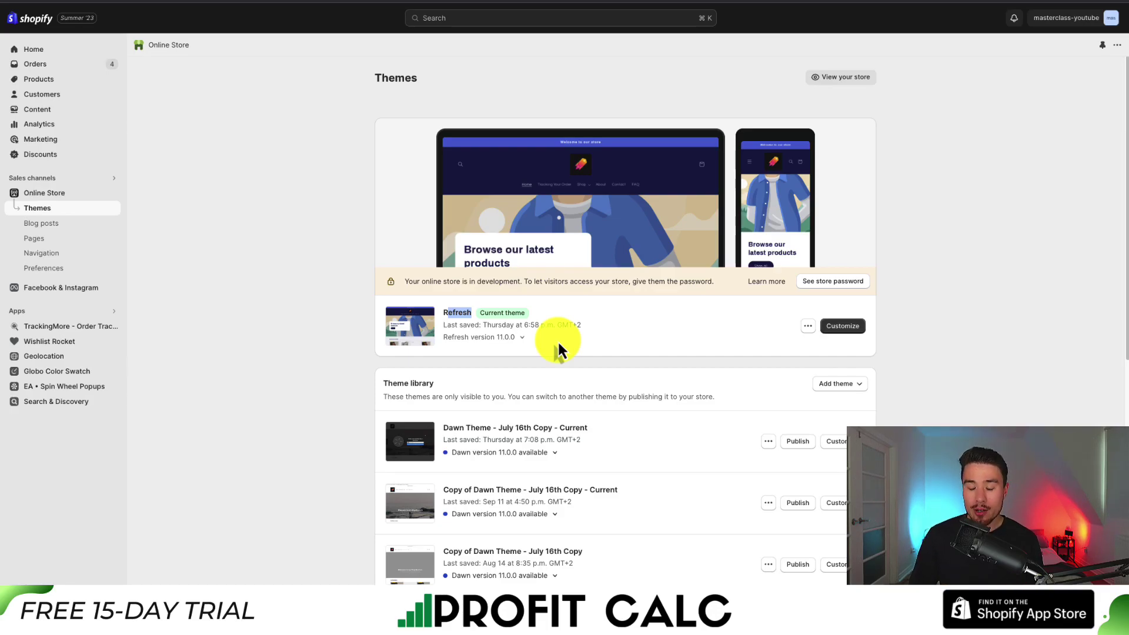
# Open the Refresh theme in the editor and scroll the home page preview.
pyautogui.click(847, 330)
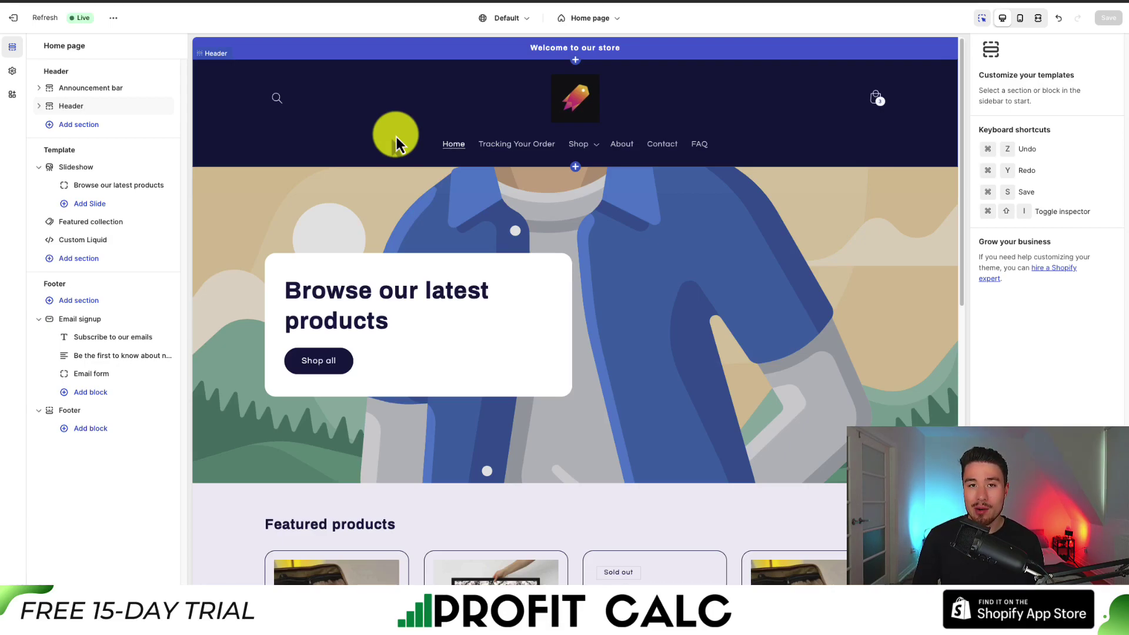
pyautogui.scroll(-10, 396, 143)
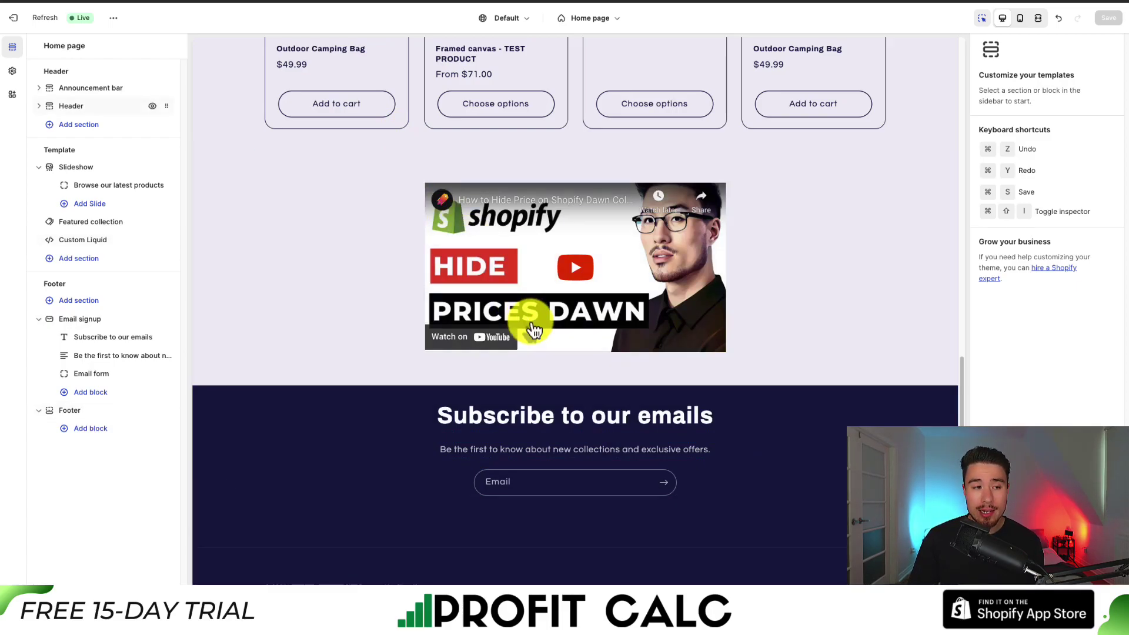
# Expand the Social media section of Theme settings to reveal the social link fields.
pyautogui.click(16, 73)
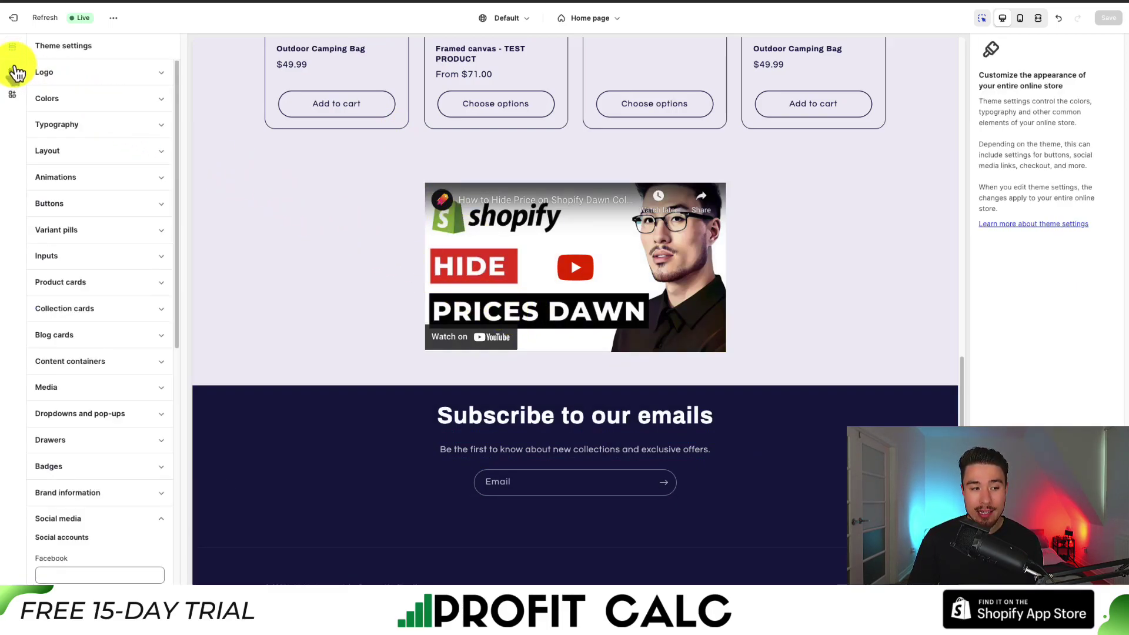
pyautogui.scroll(-2, 174, 170)
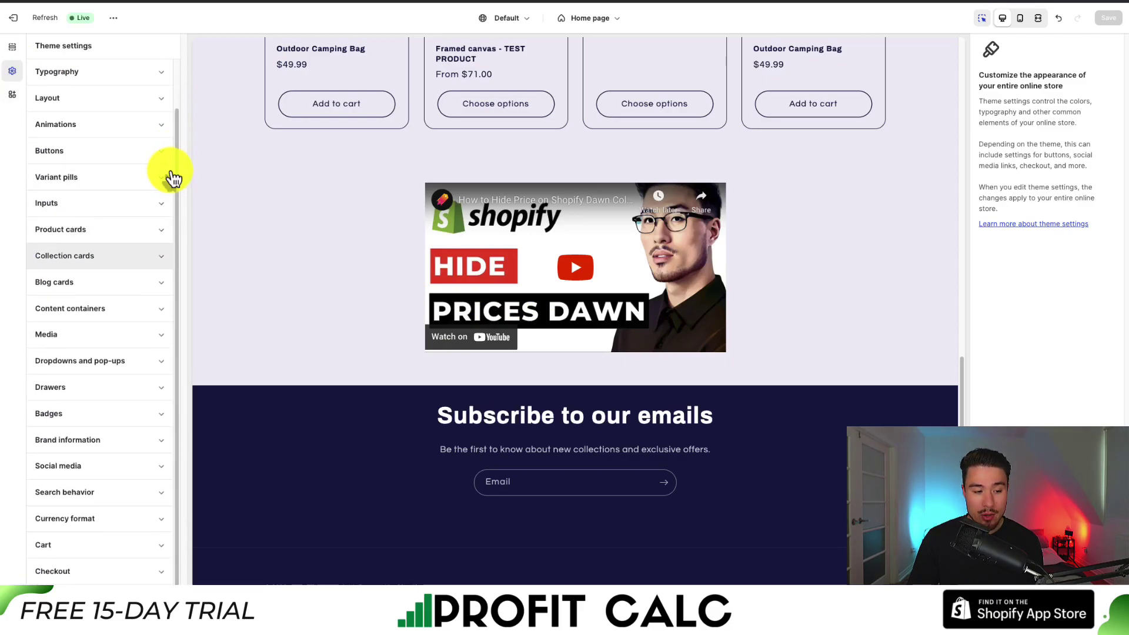
pyautogui.click(86, 474)
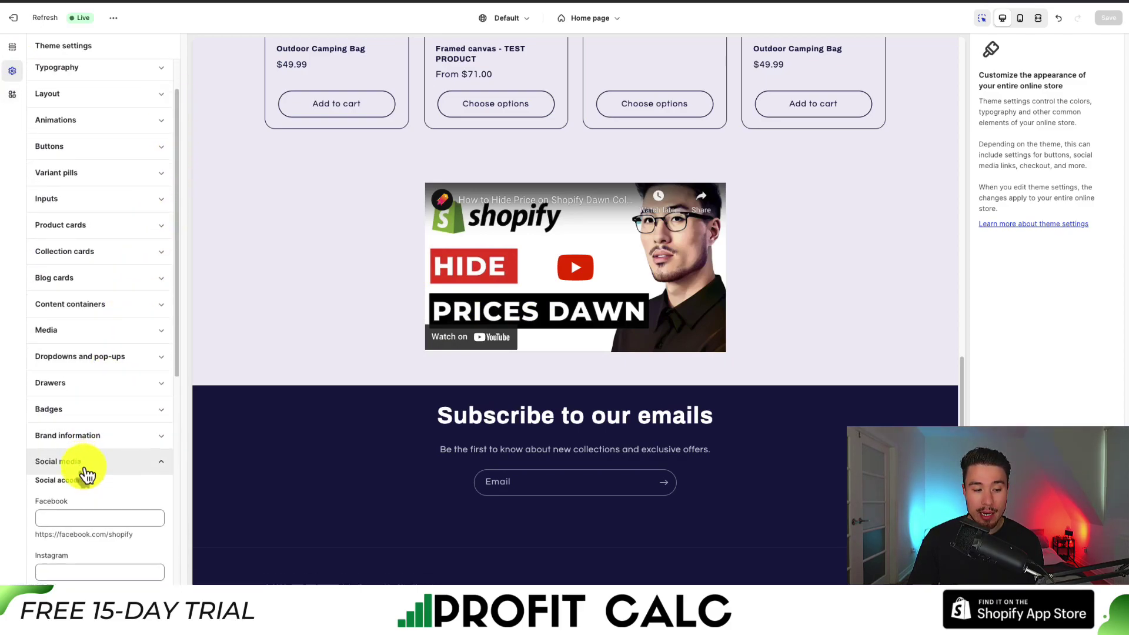
pyautogui.scroll(-5, 85, 471)
pyautogui.click(56, 255)
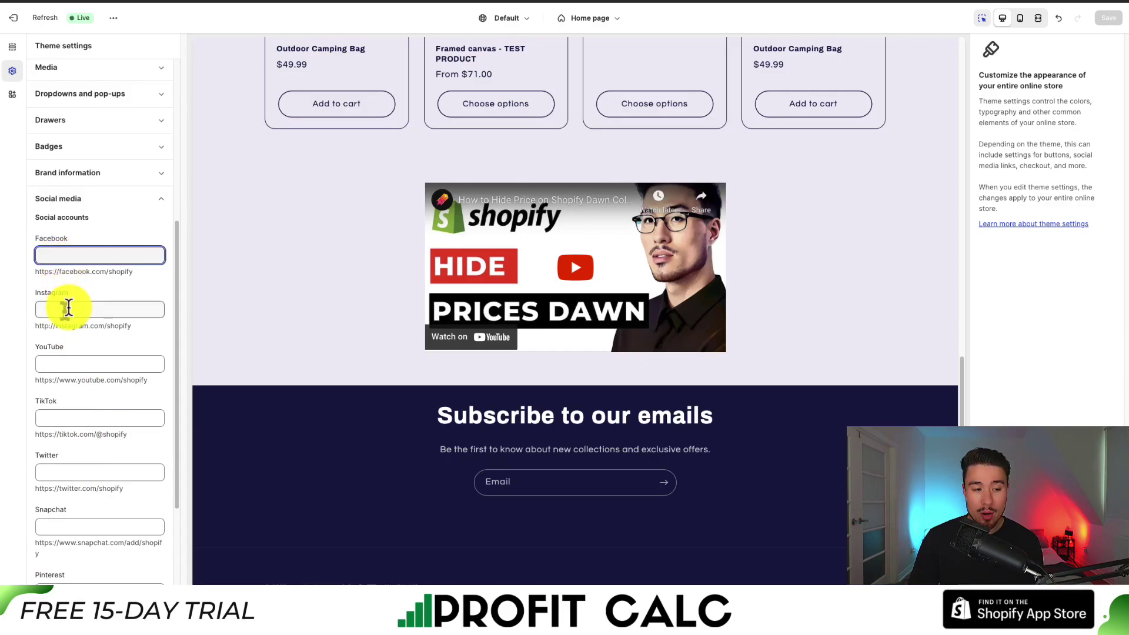
pyautogui.click(68, 307)
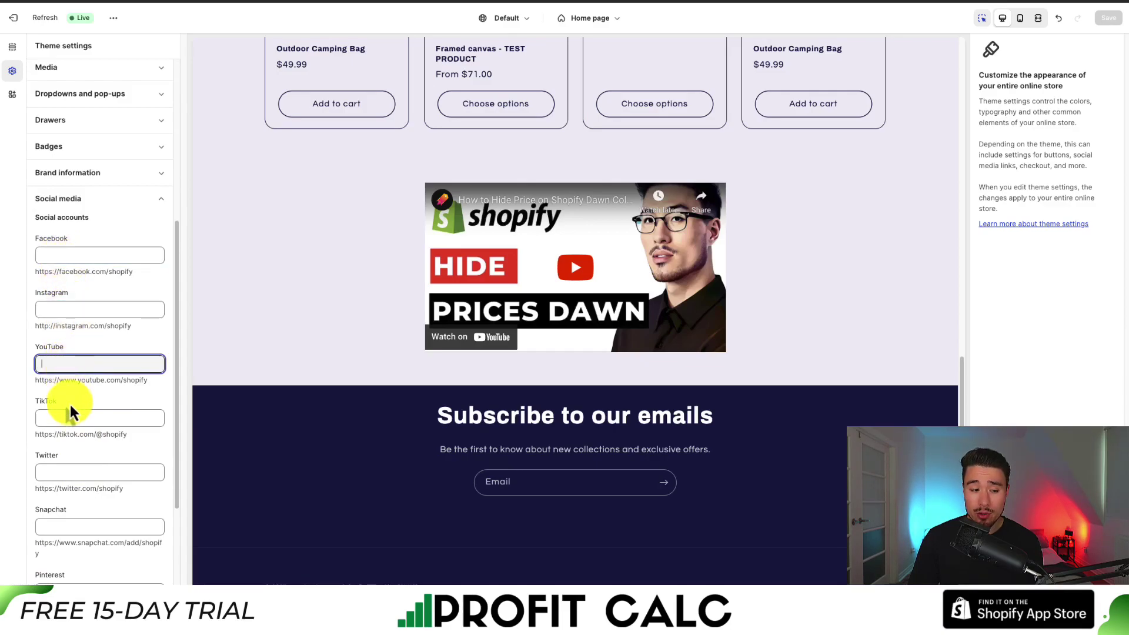
pyautogui.scroll(-4, 64, 458)
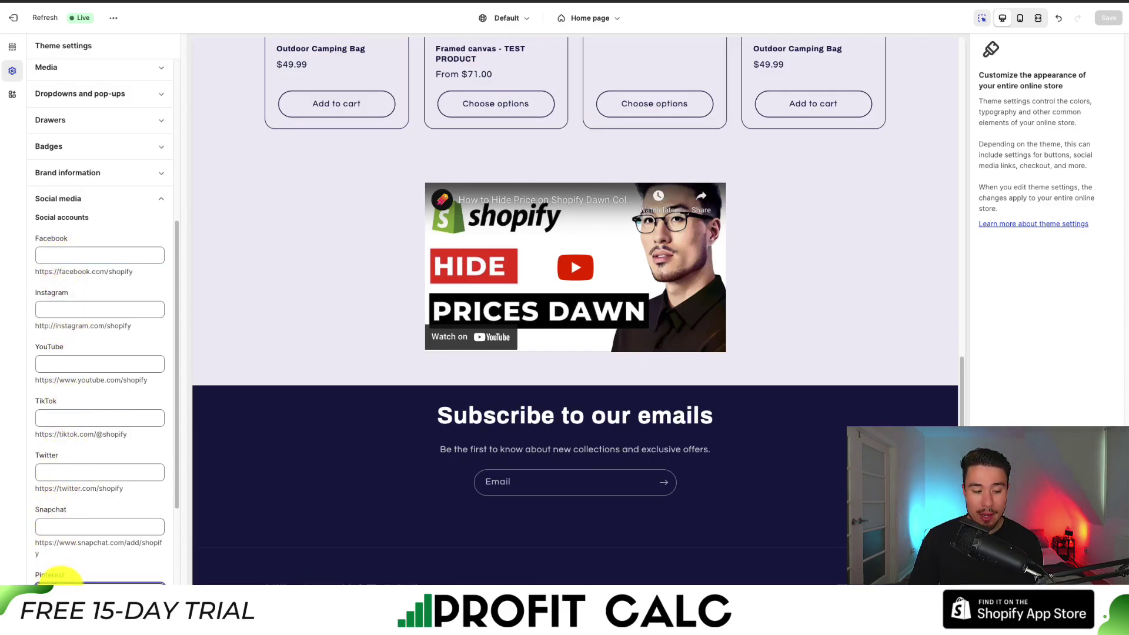
pyautogui.scroll(4, 69, 473)
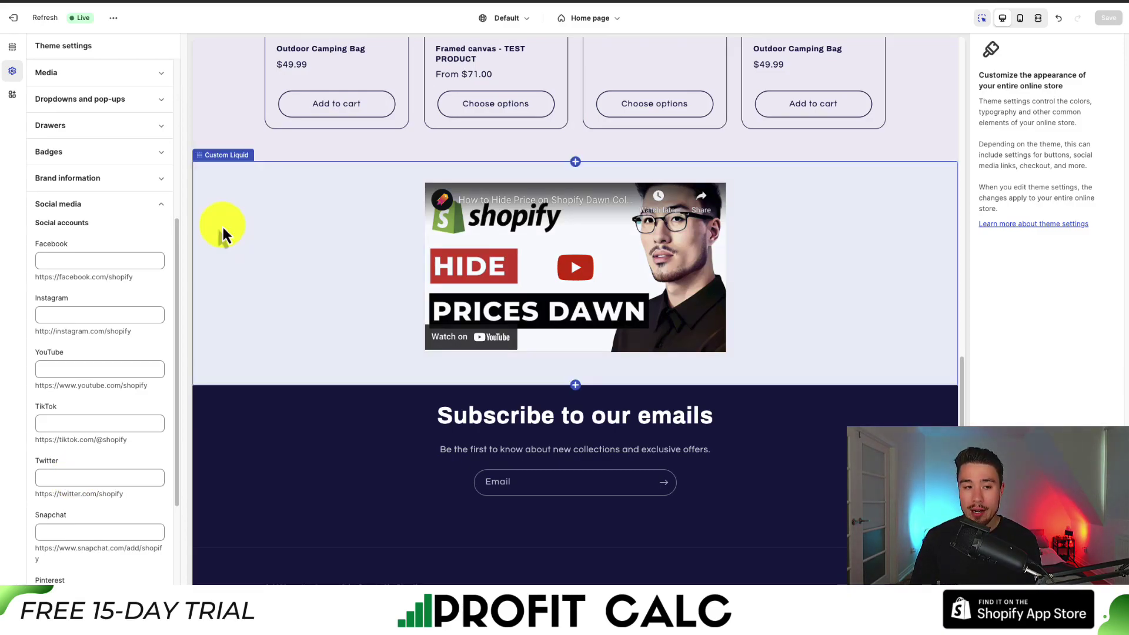
# Paste the Instagram profile link into the Instagram field and verify the full URL.
pyautogui.moveTo(41, 301); pyautogui.dragTo(91, 312)
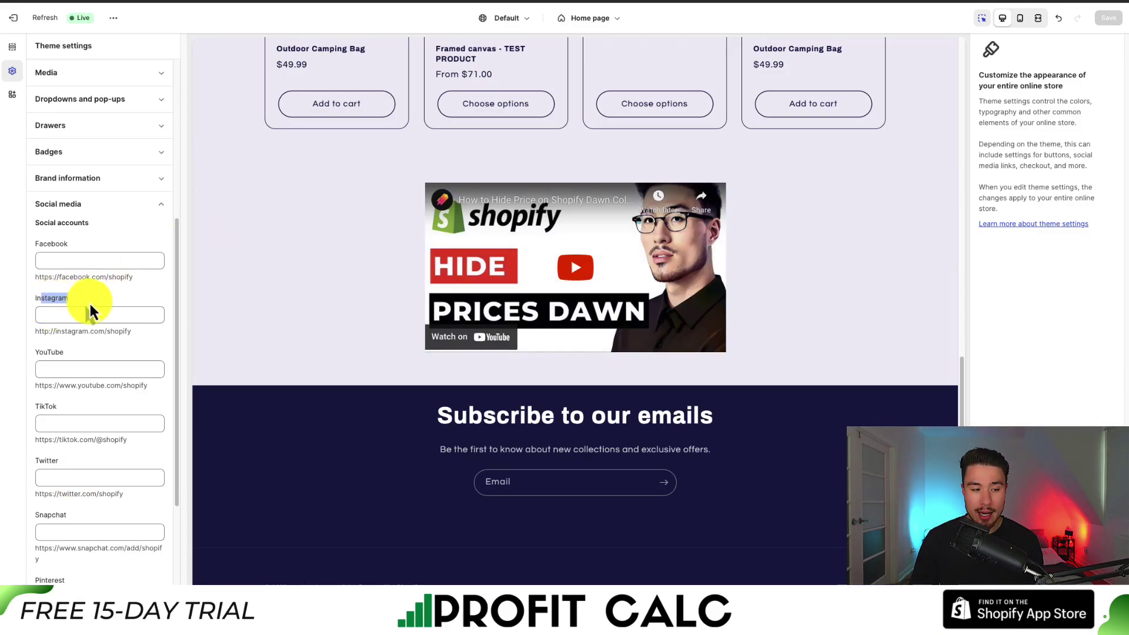
pyautogui.click(66, 320)
pyautogui.hotkey('ctrl', 'v')
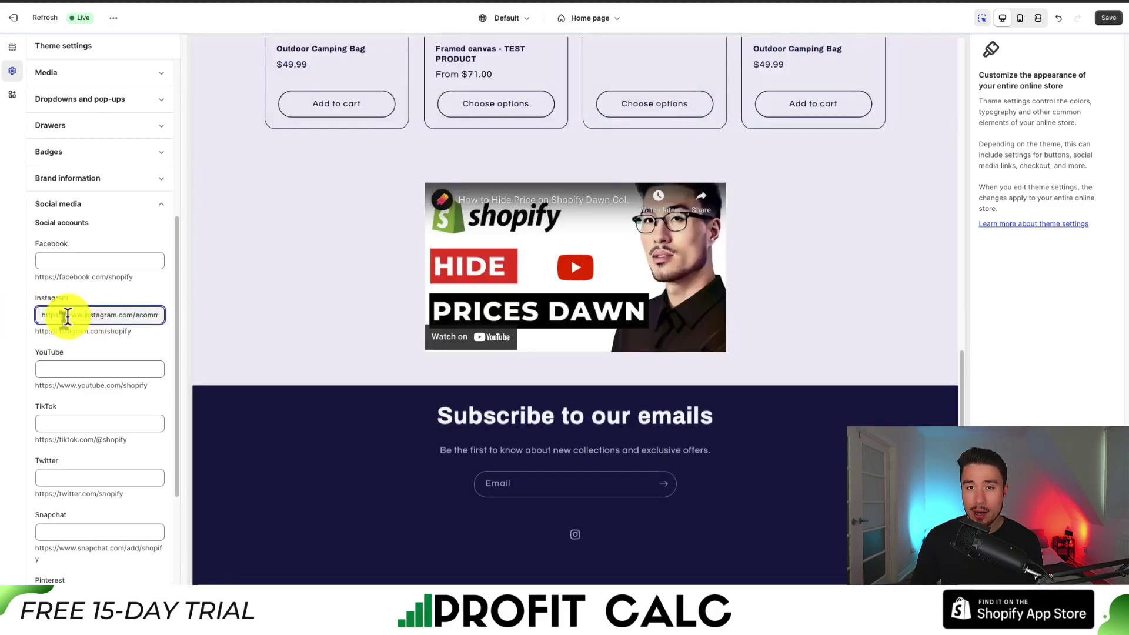
pyautogui.moveTo(67, 317); pyautogui.dragTo(162, 330)
pyautogui.click(73, 318)
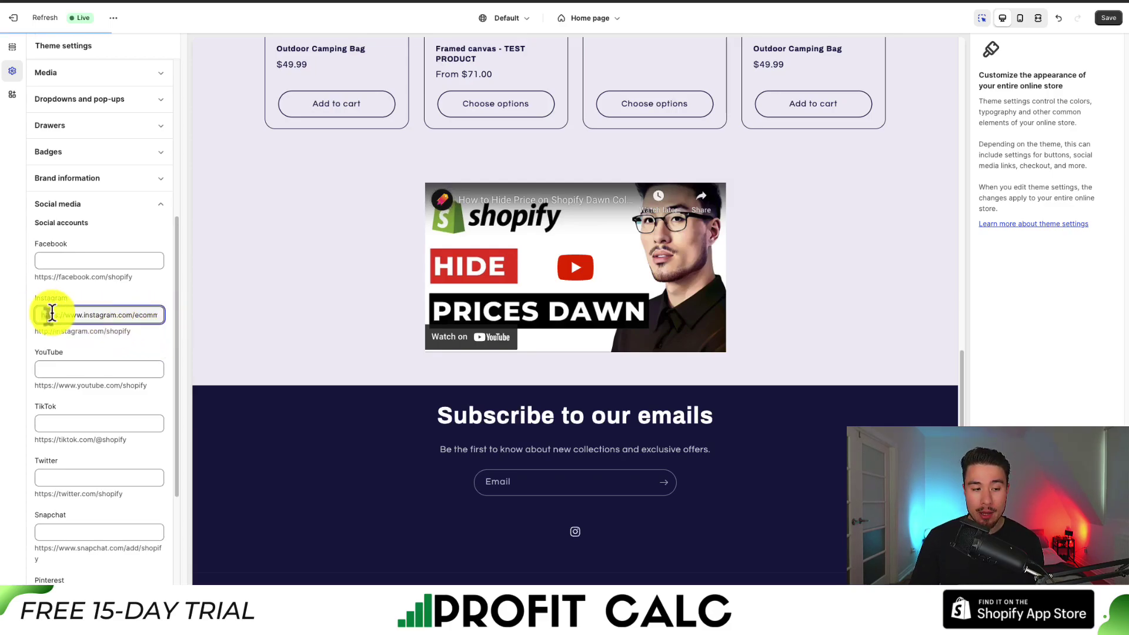
pyautogui.click(161, 307)
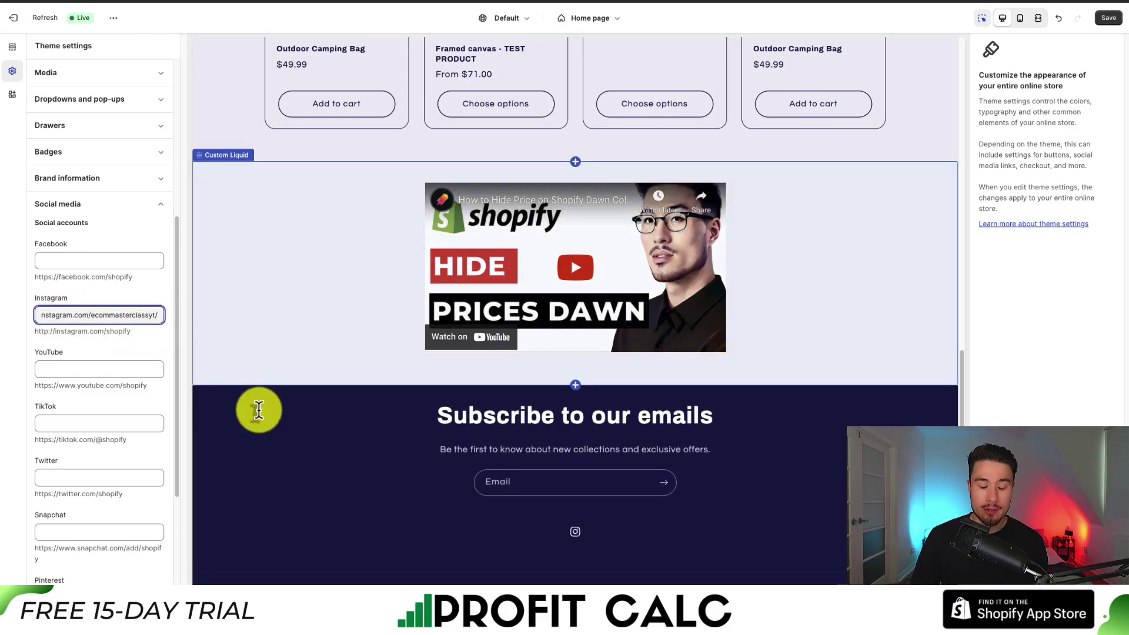
pyautogui.click(300, 456)
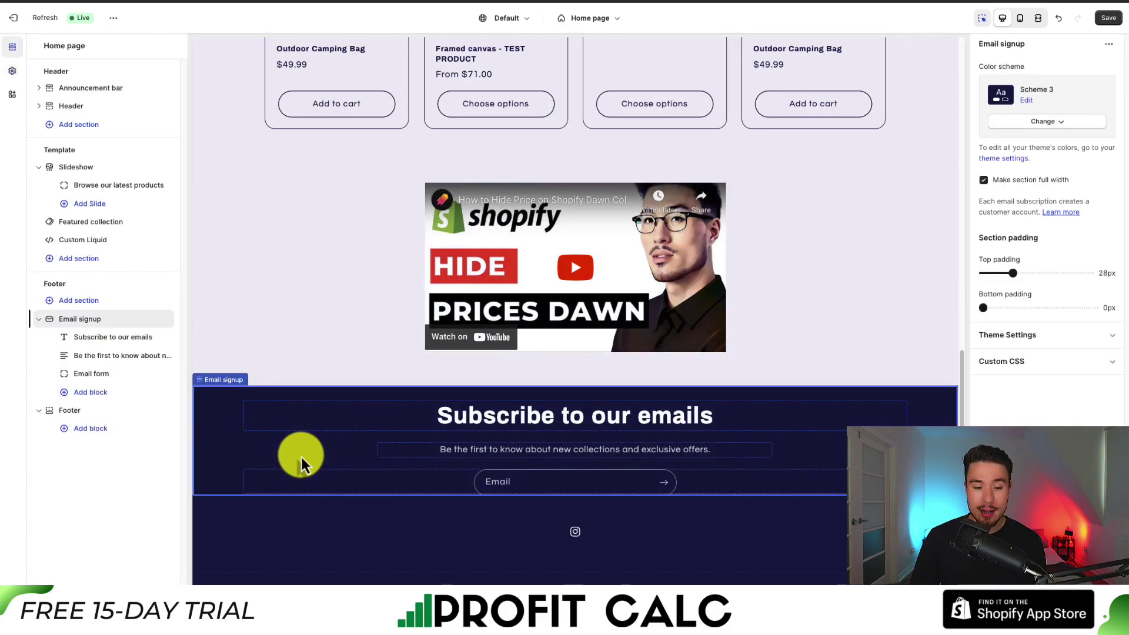
# Fill in the Facebook page link and select the footer showing Facebook and Instagram icons.
pyautogui.click(573, 536)
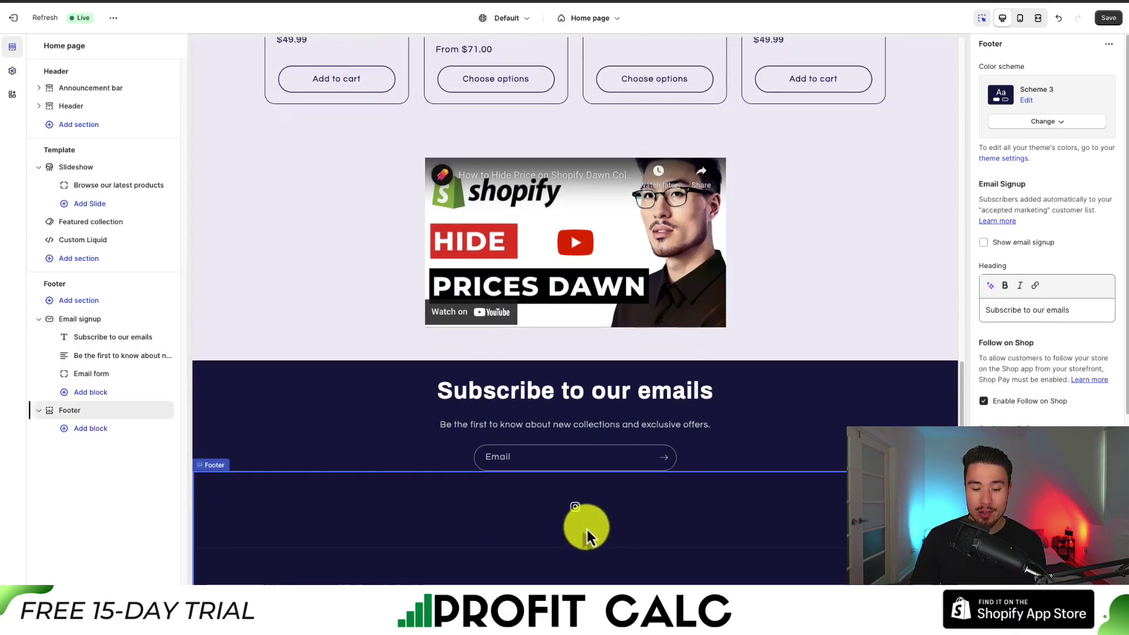
pyautogui.click(1043, 260)
pyautogui.click(83, 110)
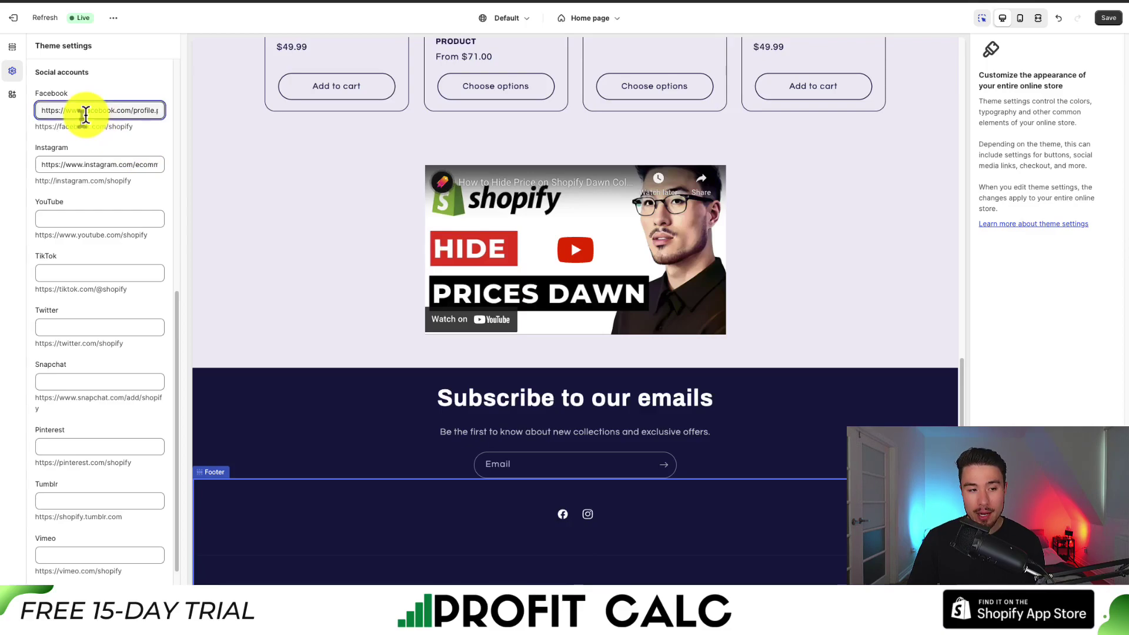
pyautogui.click(227, 263)
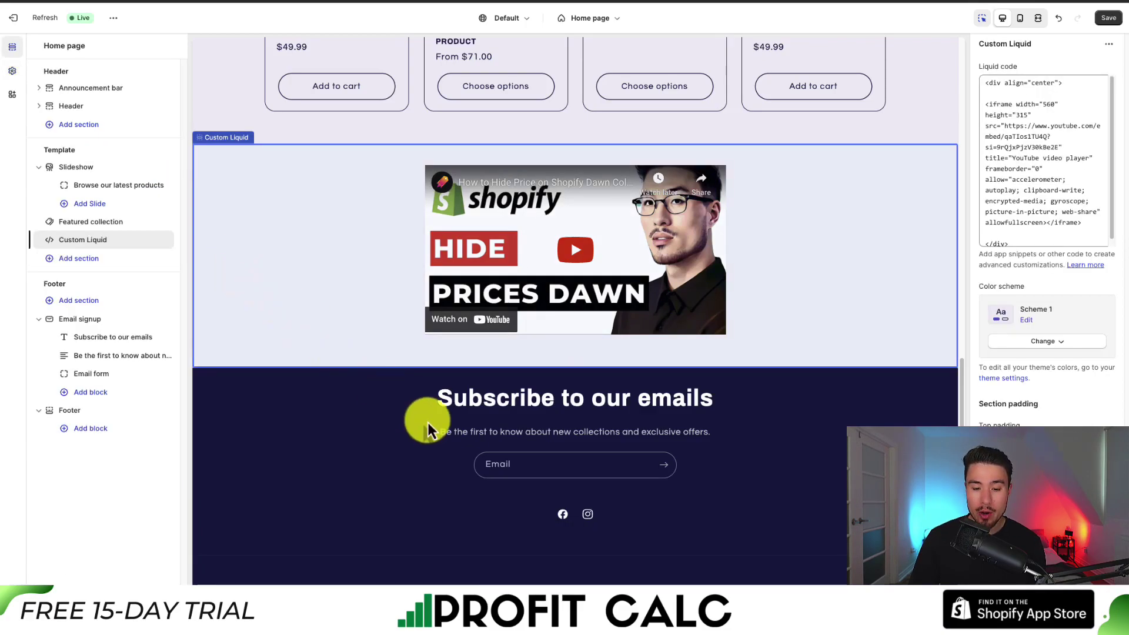
pyautogui.click(520, 495)
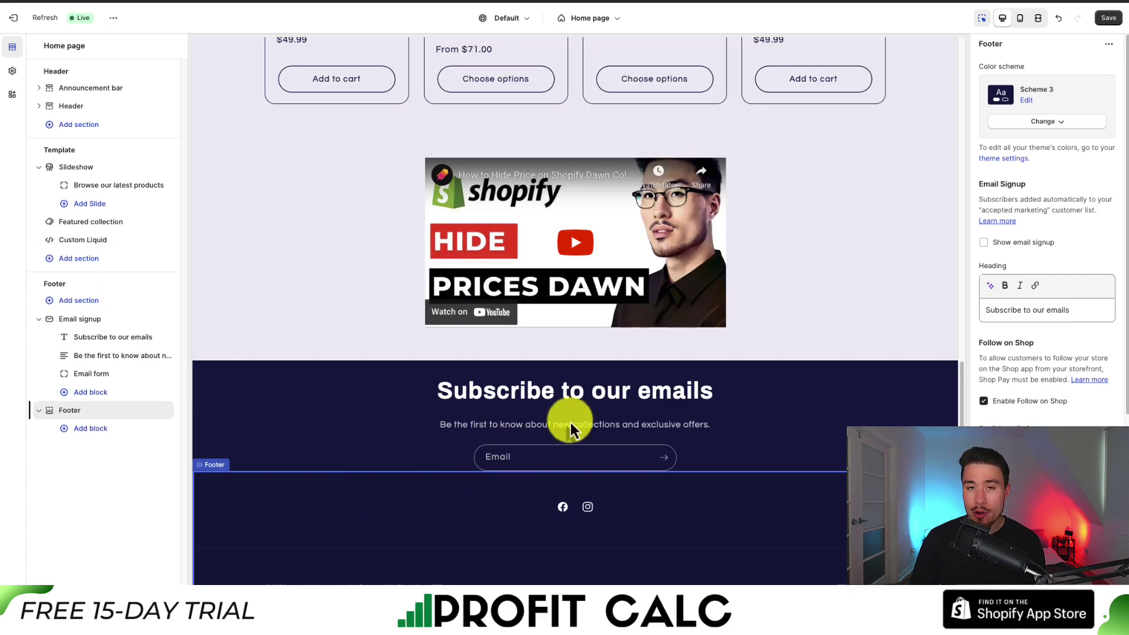
# Toggle the footer's Show social media icons off and back on, then save the theme.
pyautogui.scroll(-3, 1079, 213)
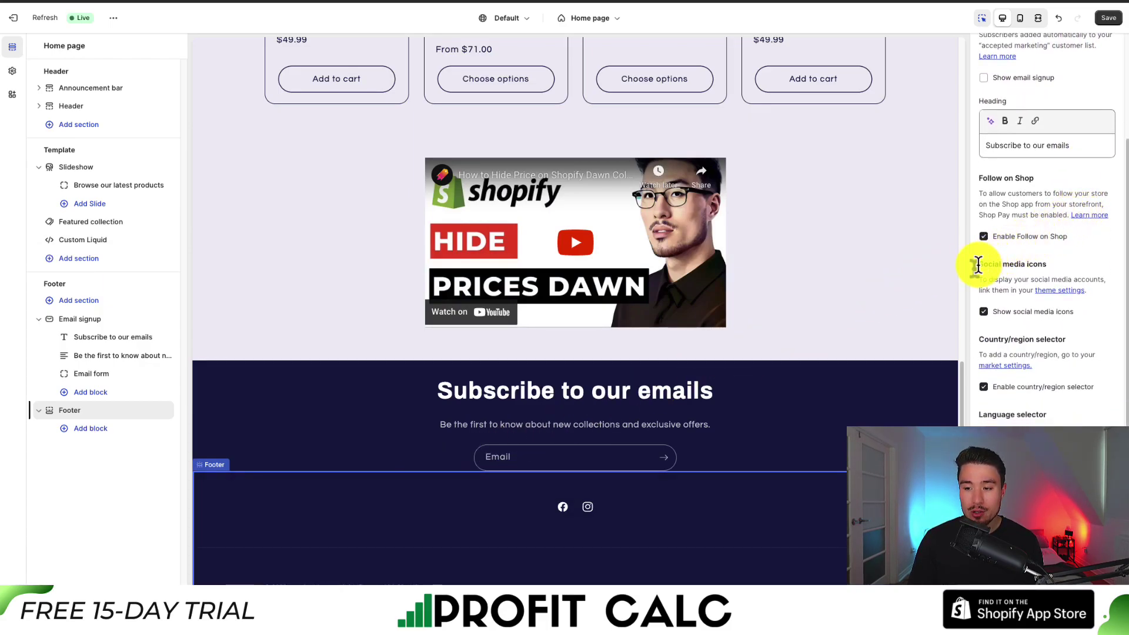
pyautogui.moveTo(978, 264); pyautogui.dragTo(1070, 270)
pyautogui.click(1071, 270)
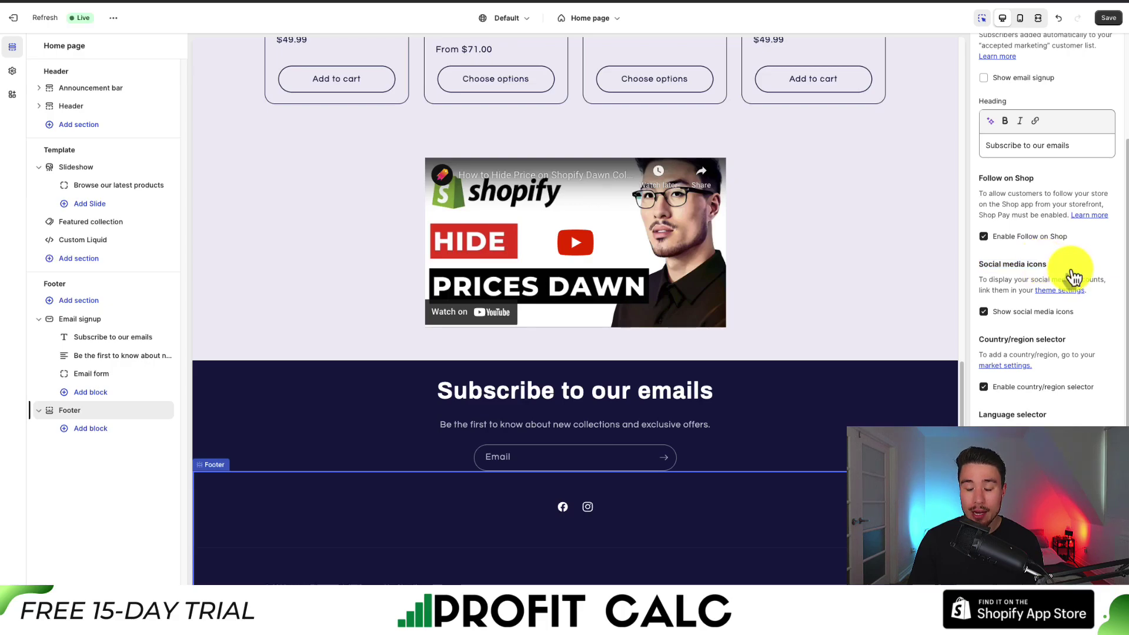
pyautogui.click(989, 321)
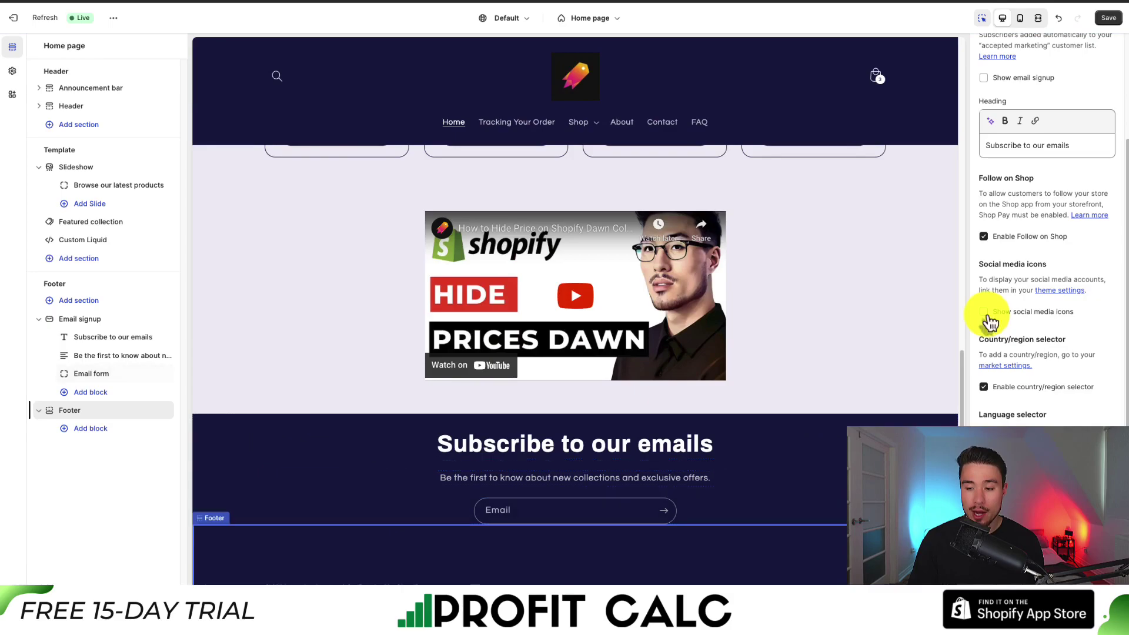
pyautogui.click(1009, 321)
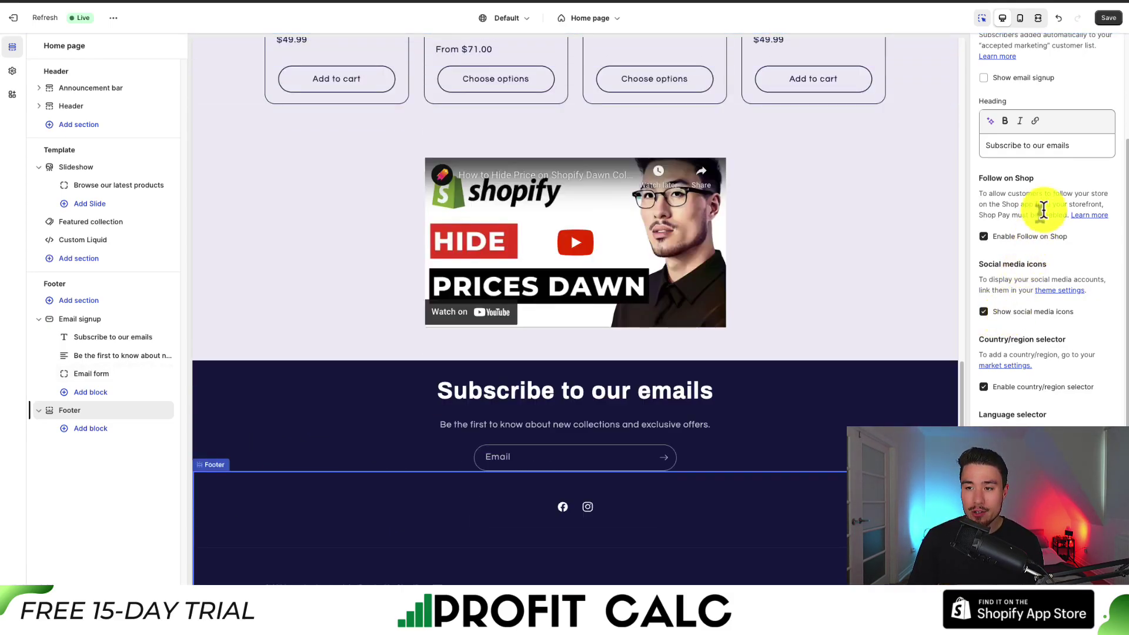
pyautogui.click(1109, 23)
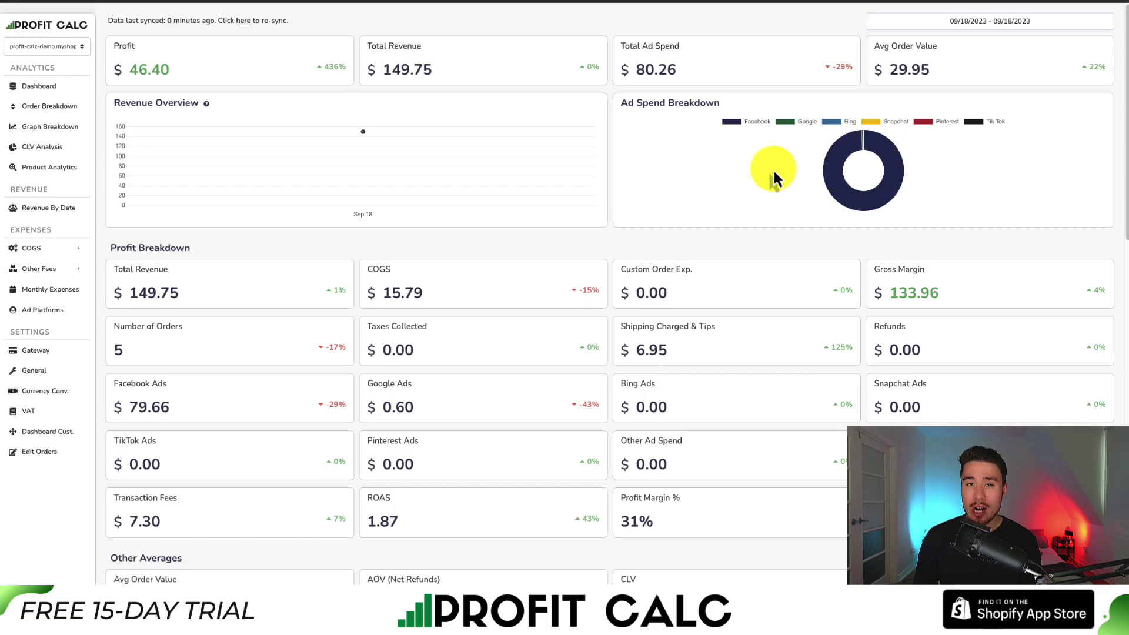
# Switch Profit Calc to the last 7 days (09/12–09/18/2023) and review the metrics.
pyautogui.click(993, 24)
pyautogui.click(1068, 70)
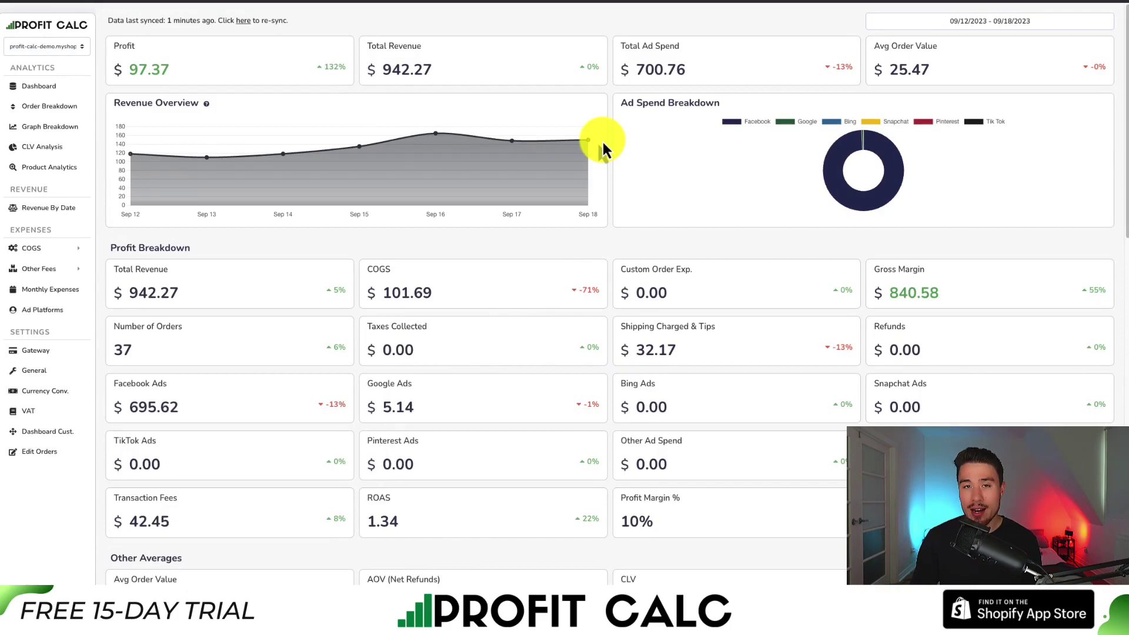
pyautogui.scroll(-3, 1110, 76)
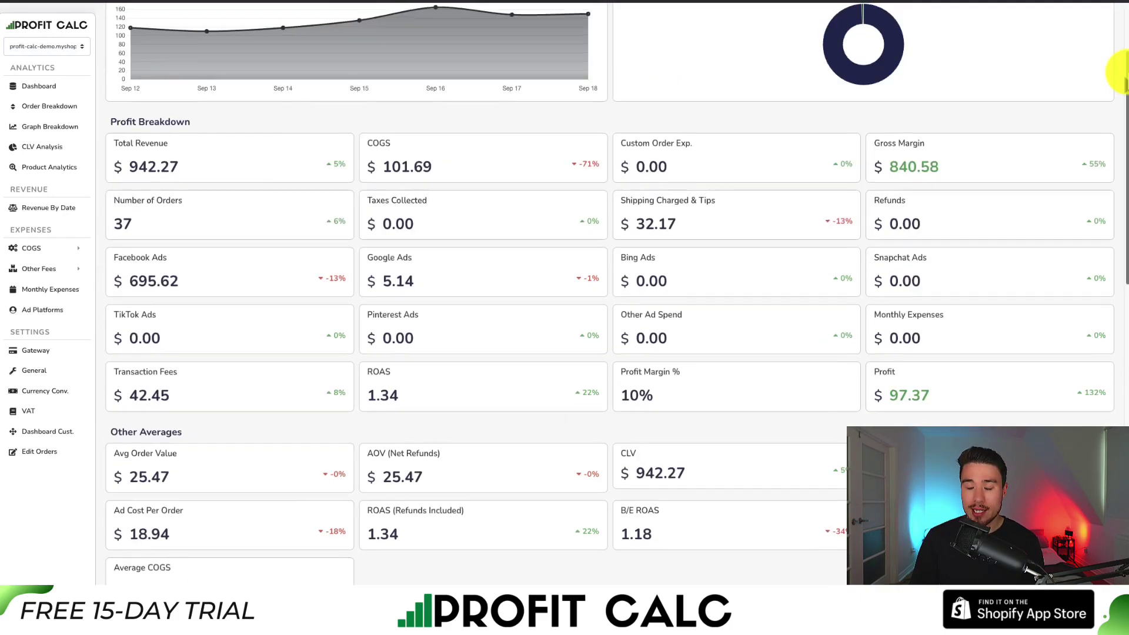
pyautogui.moveTo(1124, 104)
pyautogui.mouseDown()
pyautogui.moveTo(1124, 215)
pyautogui.moveTo(1124, 85)
pyautogui.mouseUp()
pyautogui.scroll(3, 1122, 85)
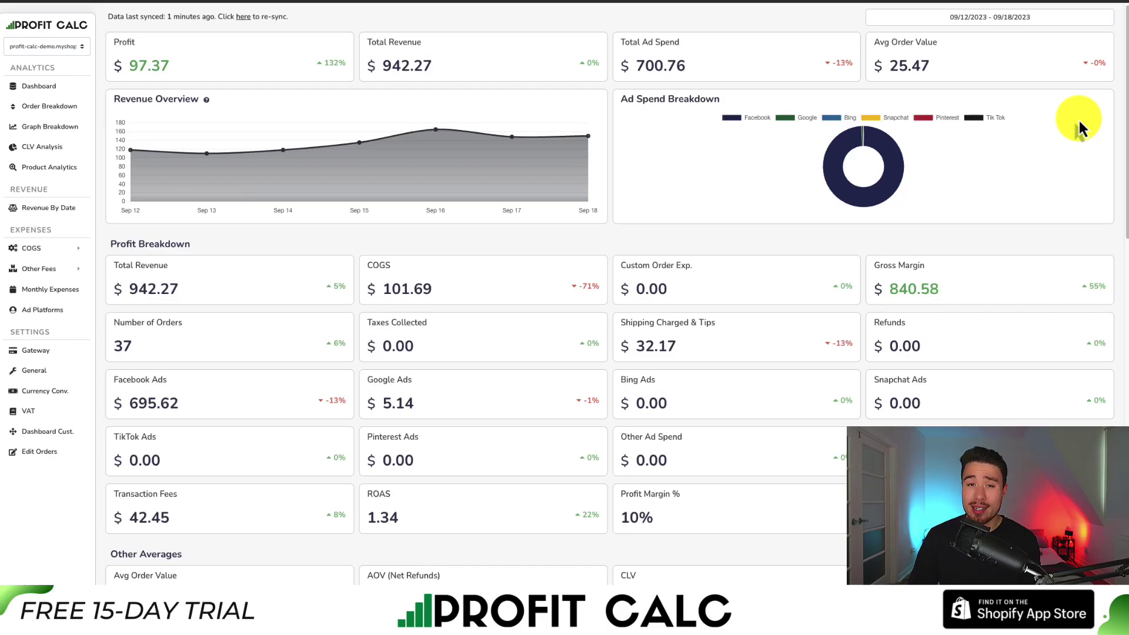
pyautogui.scroll(1, 1052, 188)
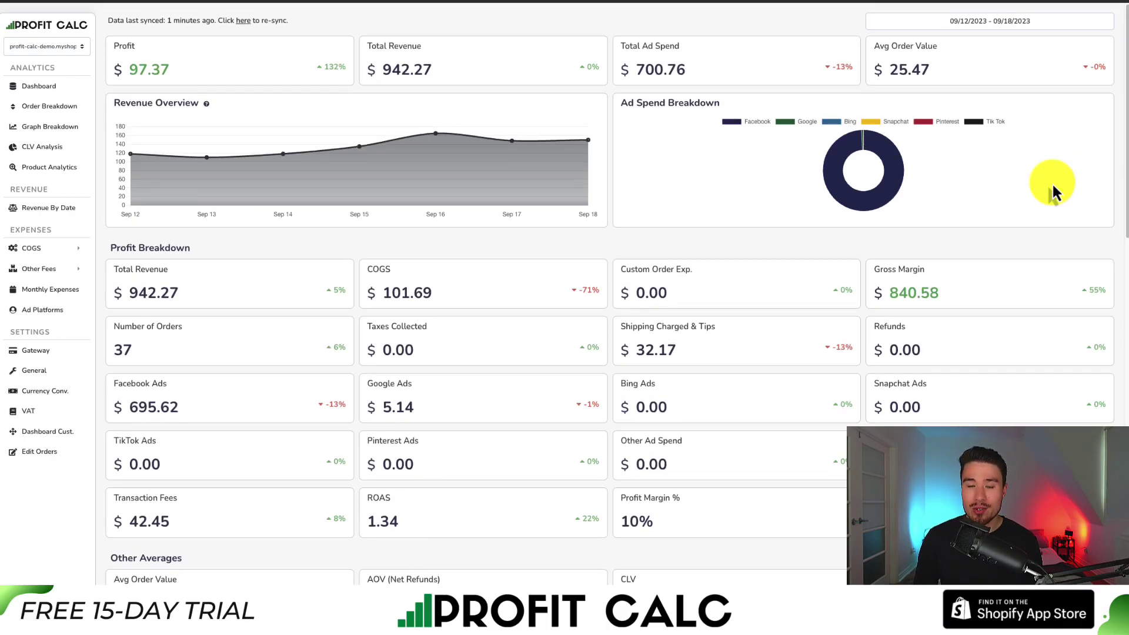